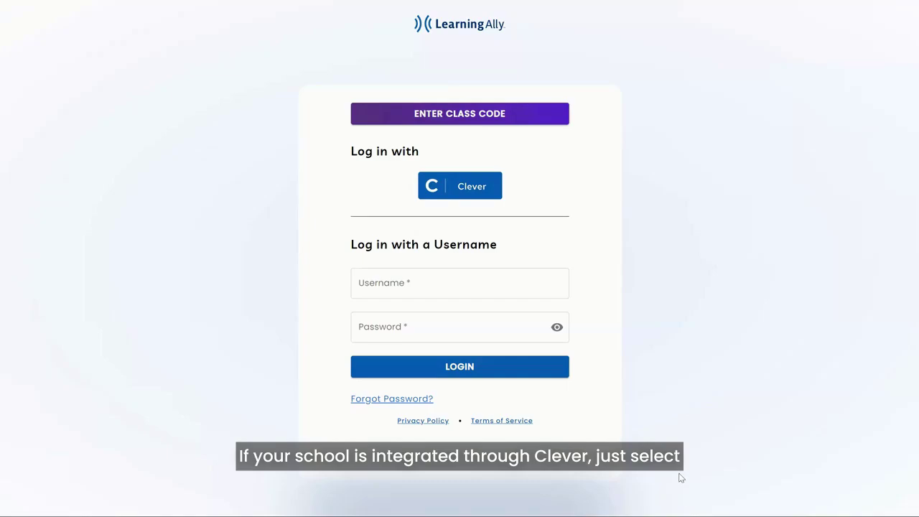
Sign in through the school's Clever account from the login page.
click(457, 195)
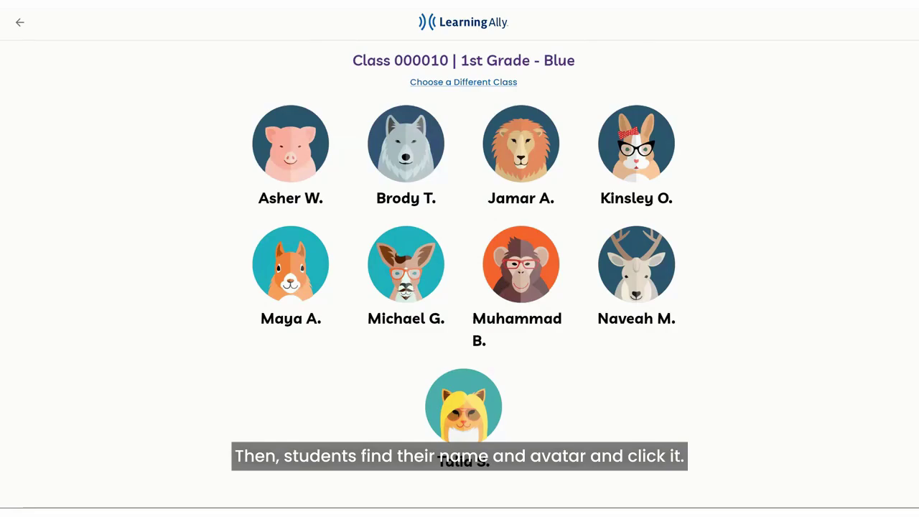
Select a student on the 1st Grade - Blue roster to bring up the PIN keypad.
click(280, 286)
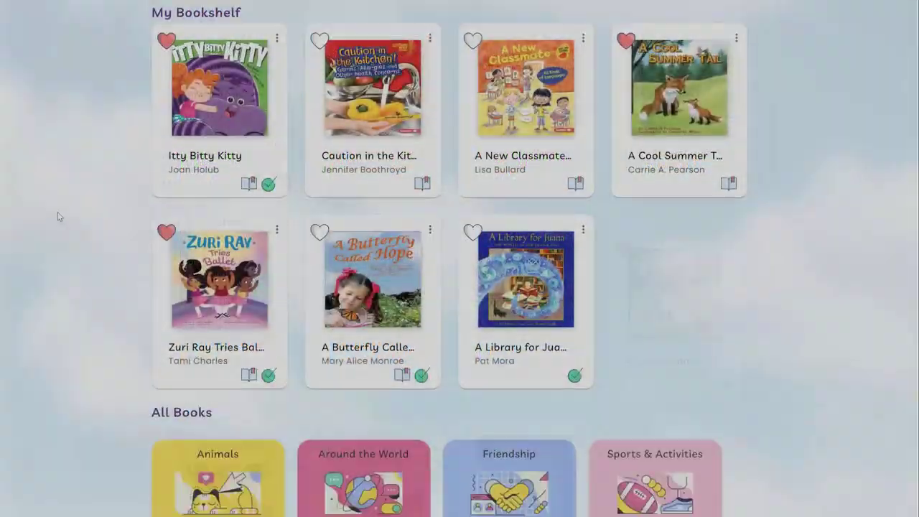
Browse My Bookshelf and All Books, then open Itty Bitty Kitty in the reader.
scroll(58, 213, down, 2)
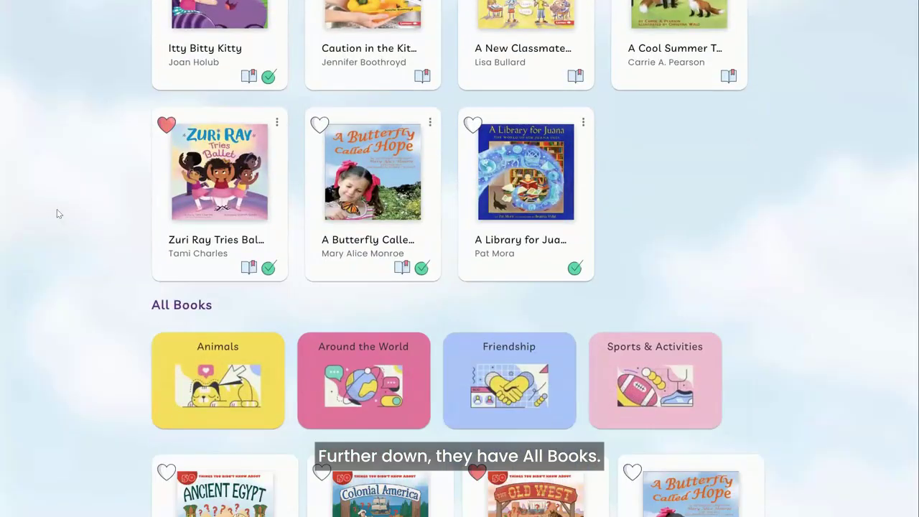
scroll(59, 214, down, 3)
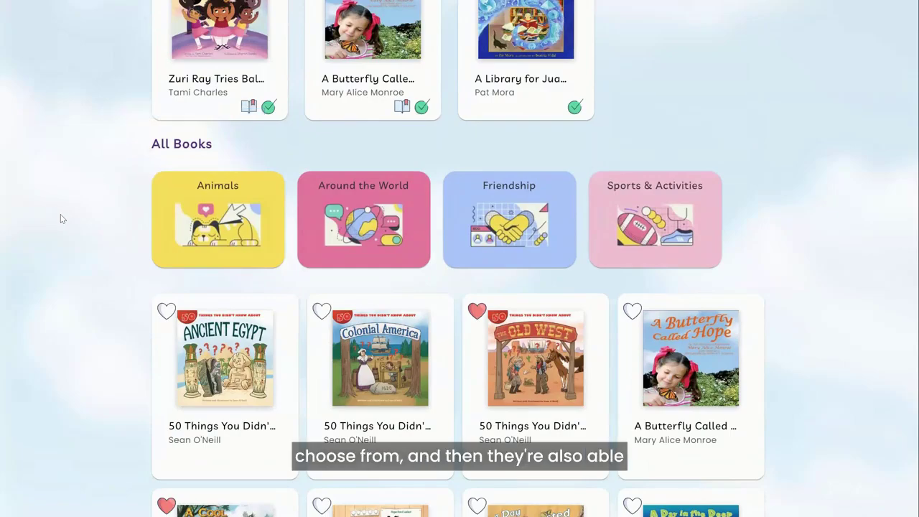
scroll(75, 241, down, 5)
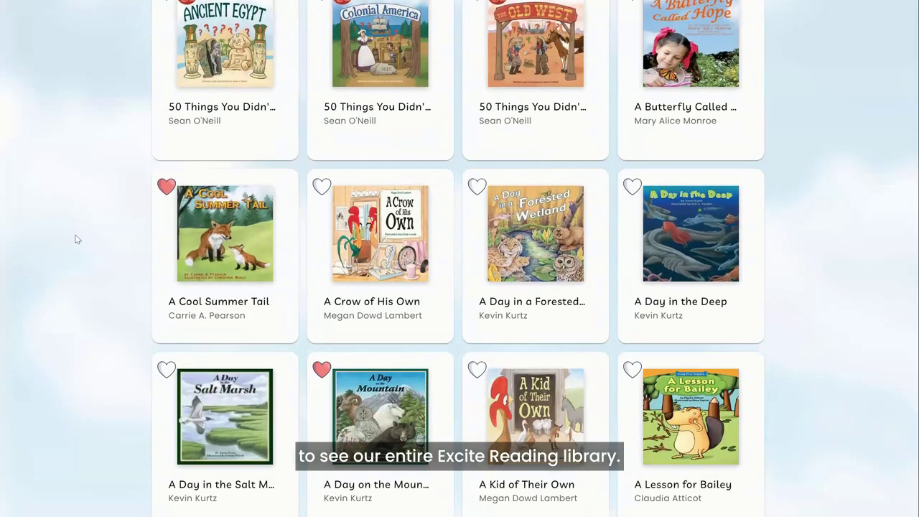
scroll(77, 239, up, 9)
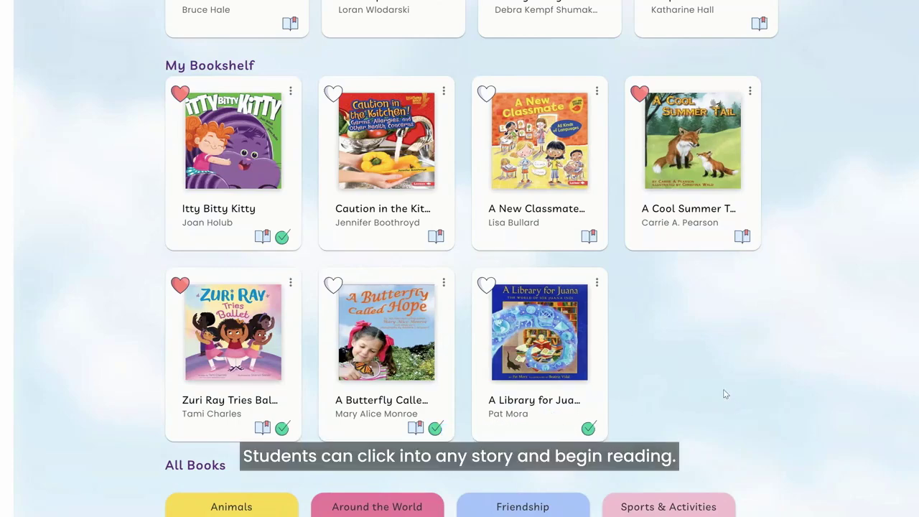
click(222, 201)
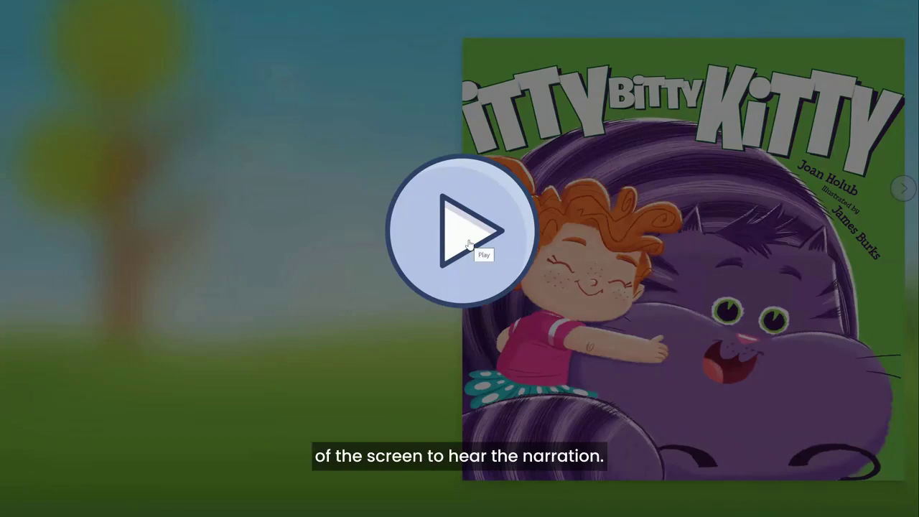
Play the Itty Bitty Kitty narration and advance to the pages 3-4 spread.
click(469, 245)
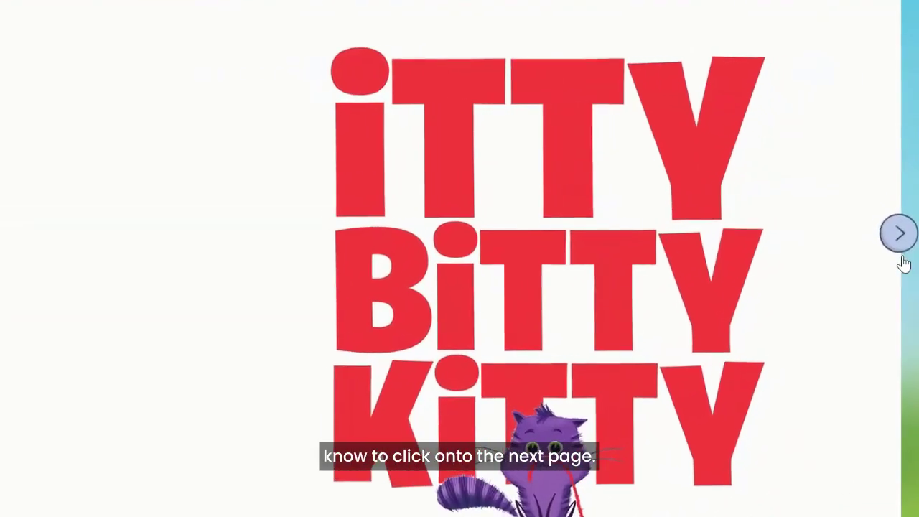
click(896, 247)
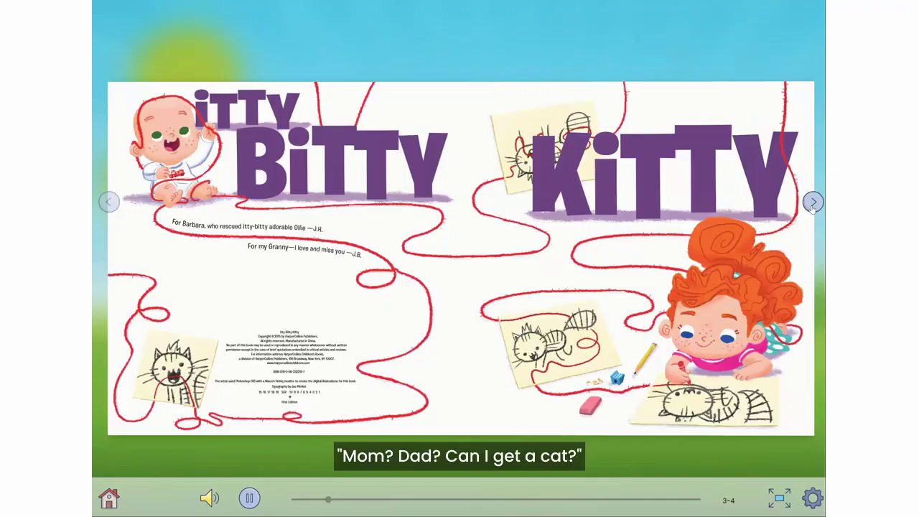
Go to pages 5-6, pause the narration, and show the Playback Speed and Words Highlighting settings.
click(813, 204)
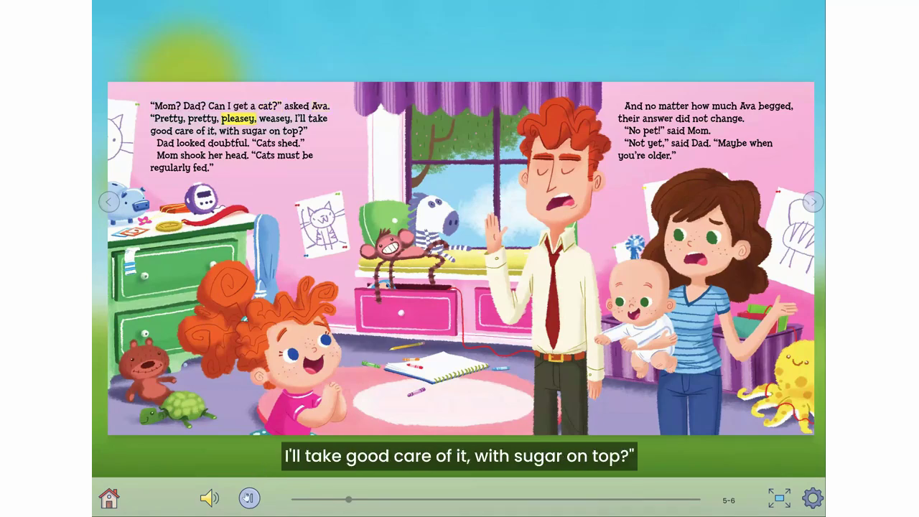
click(249, 499)
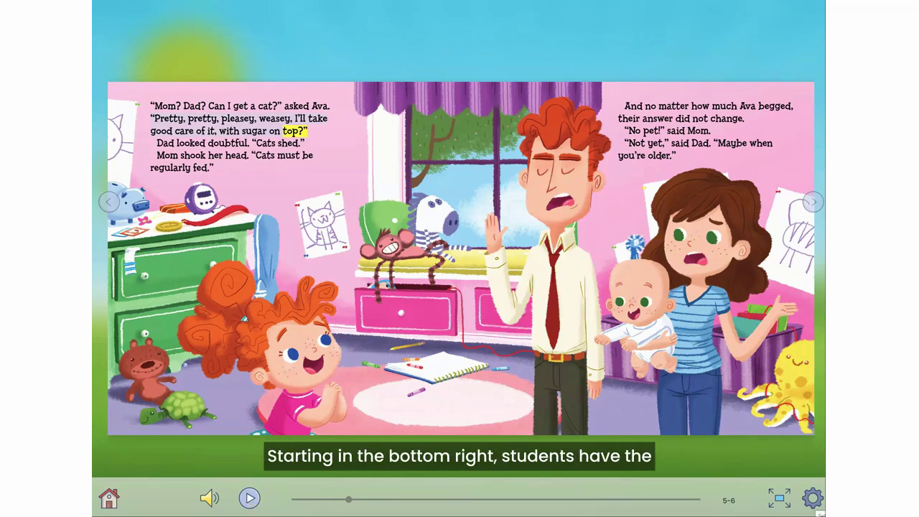
click(813, 497)
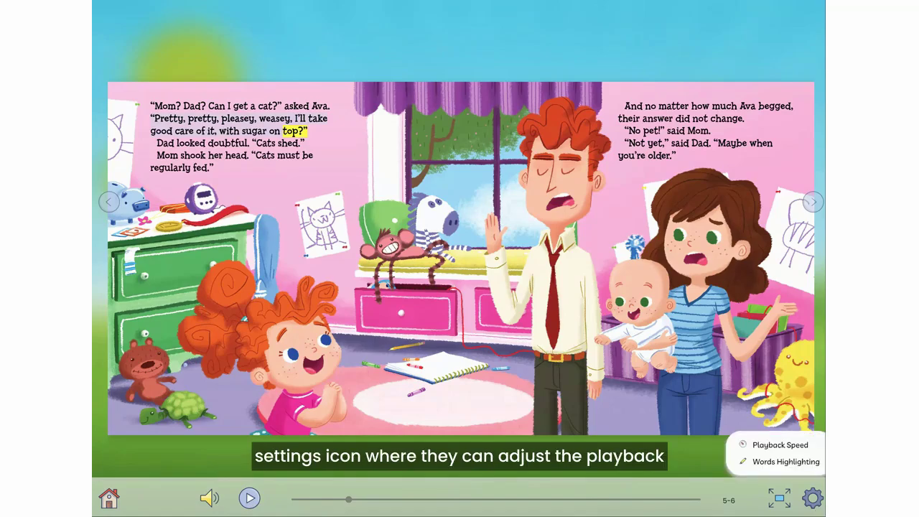
Review the Words Highlighting options, keep Word + Sentence, and close the settings popup.
click(803, 464)
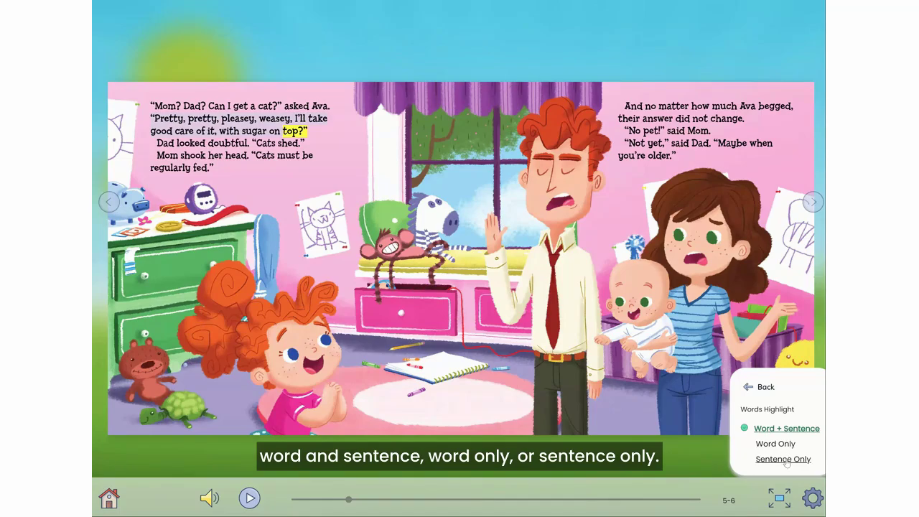
click(749, 390)
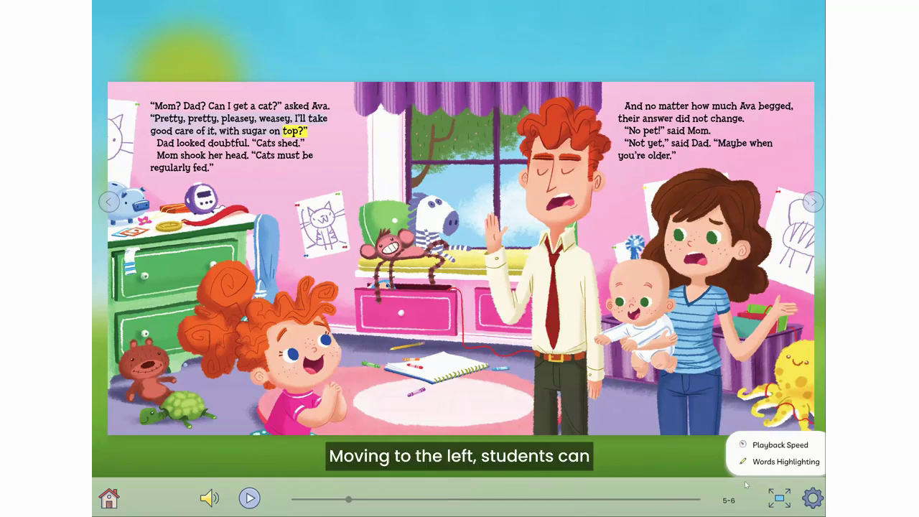
click(785, 504)
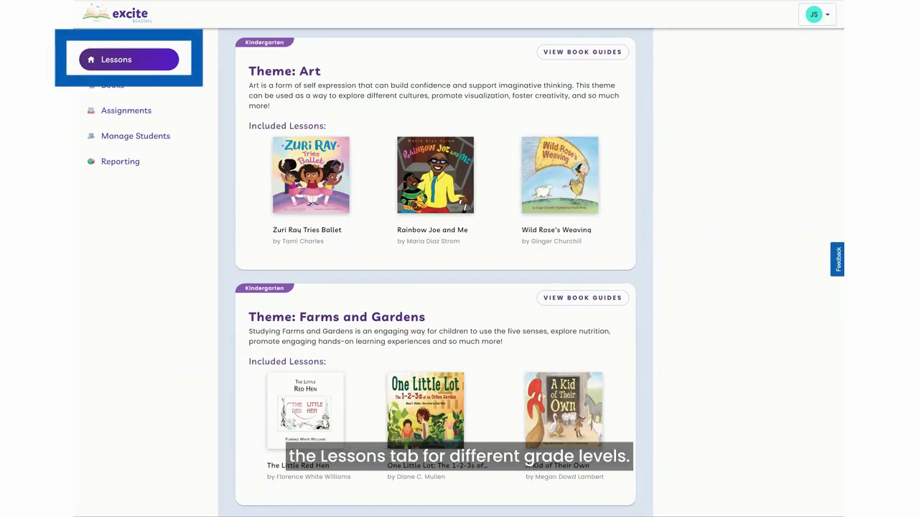
Open the Art theme's Wild Rose's Weaving guide and read down to In-Book Assessment Questions.
click(617, 54)
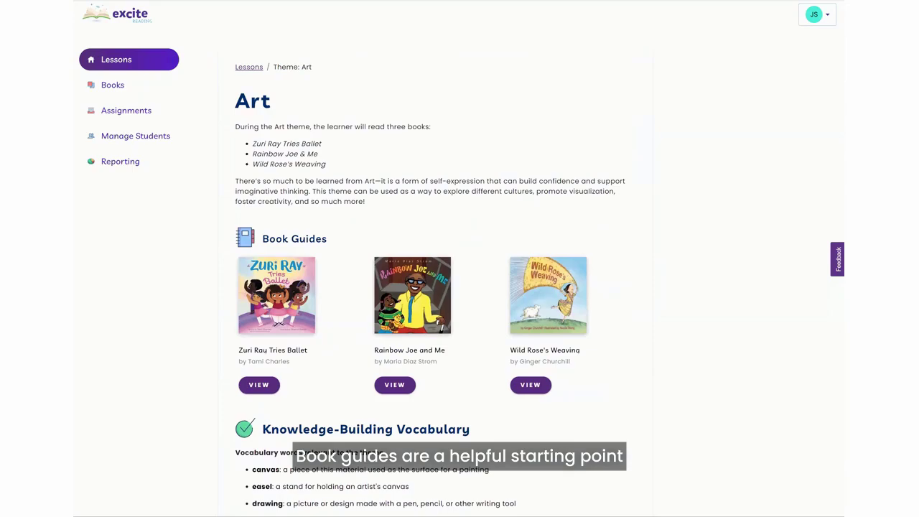
scroll(460, 273, down, 2)
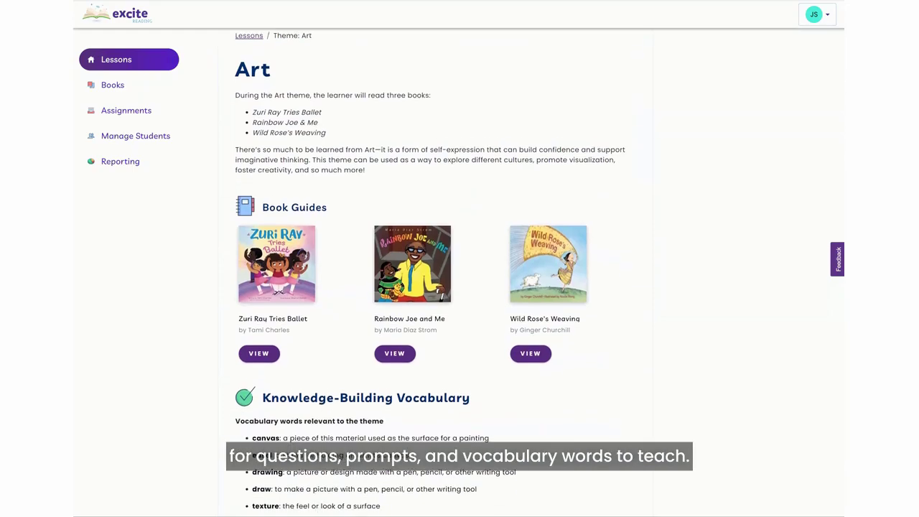
scroll(460, 273, down, 3)
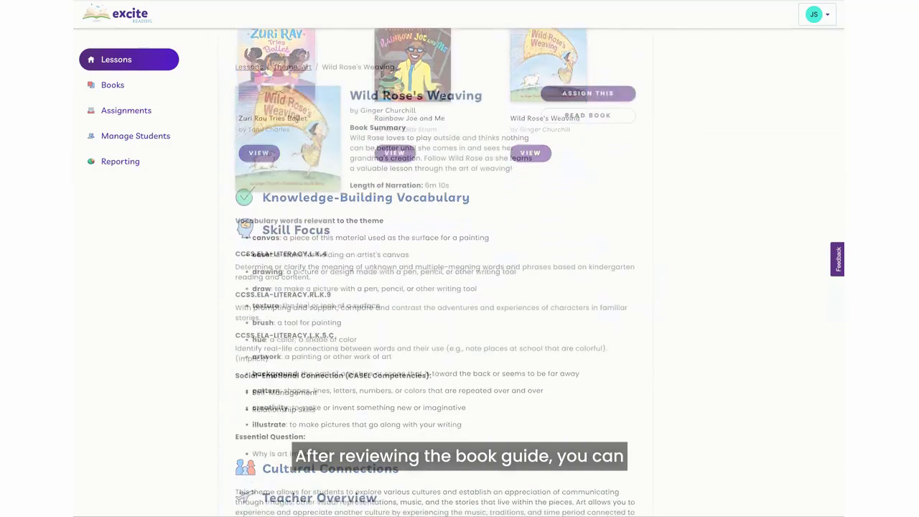
scroll(459, 273, down, 5)
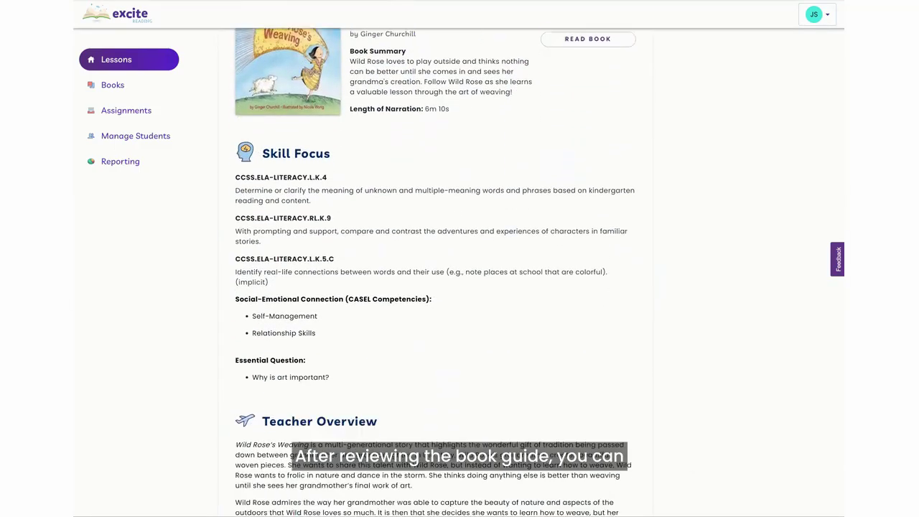
scroll(460, 273, down, 7)
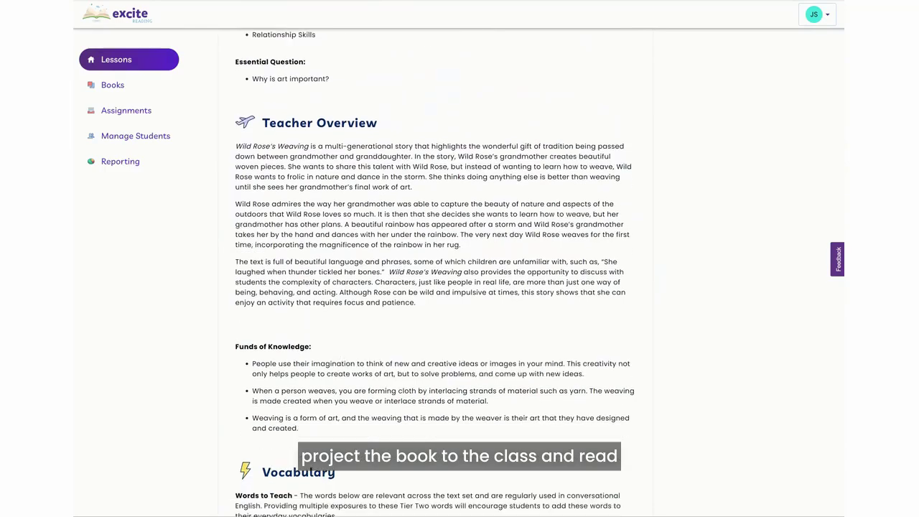
scroll(460, 273, down, 6)
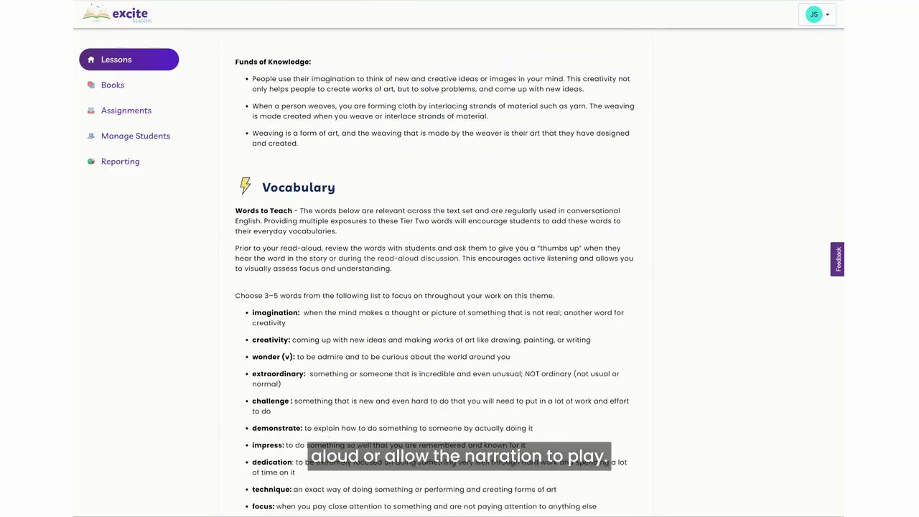
scroll(459, 273, down, 5)
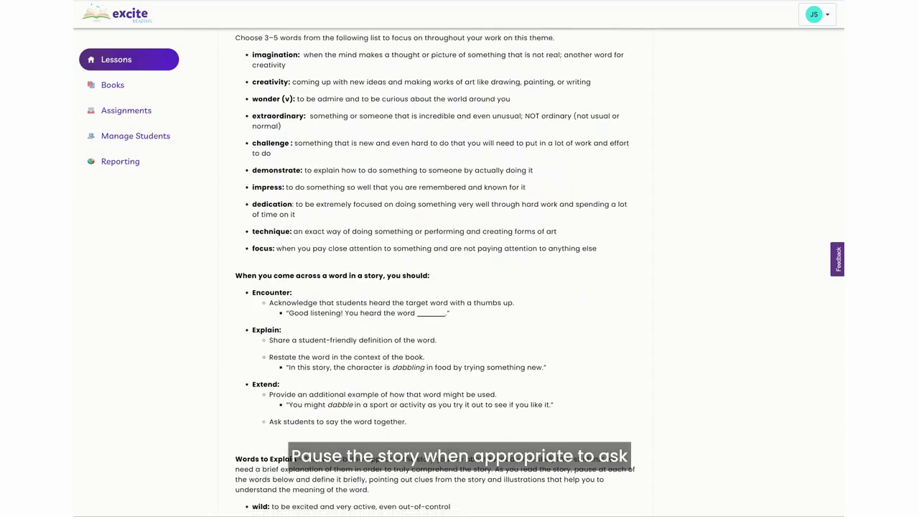
scroll(460, 273, down, 5)
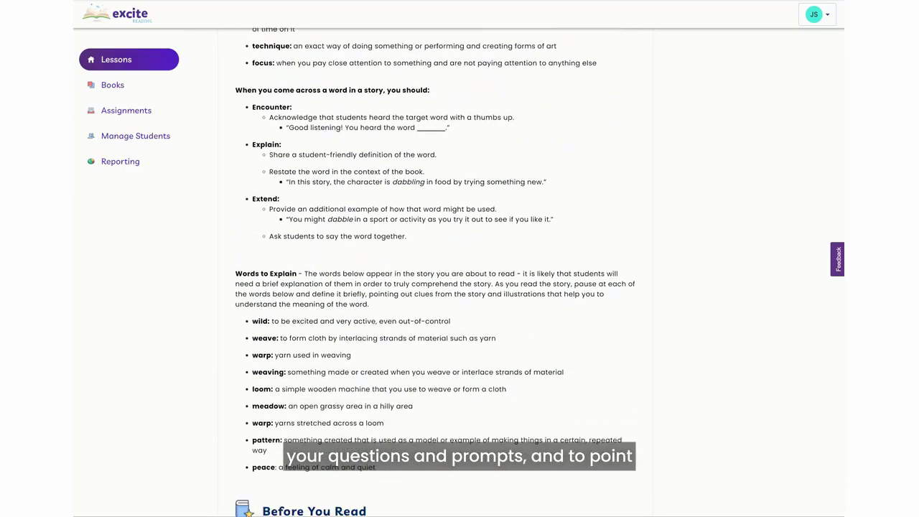
scroll(459, 273, down, 4)
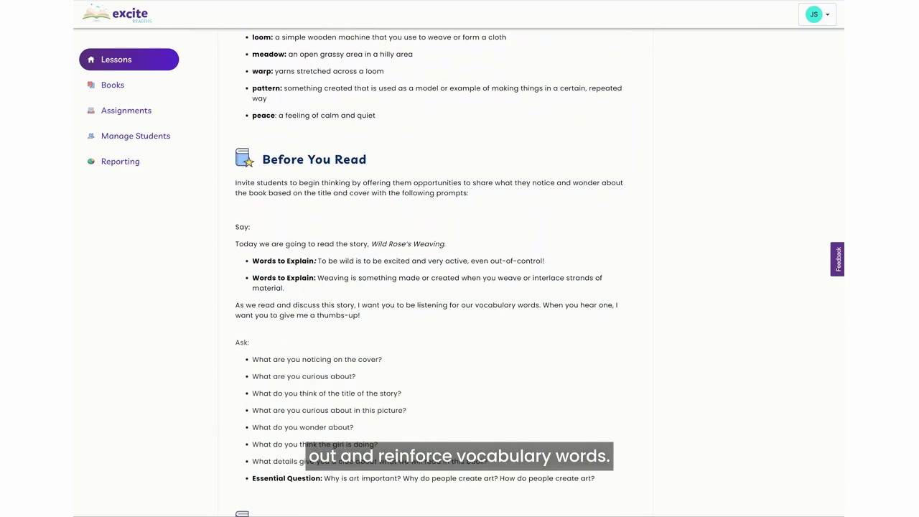
scroll(459, 272, down, 3)
scroll(459, 273, down, 6)
scroll(460, 273, down, 4)
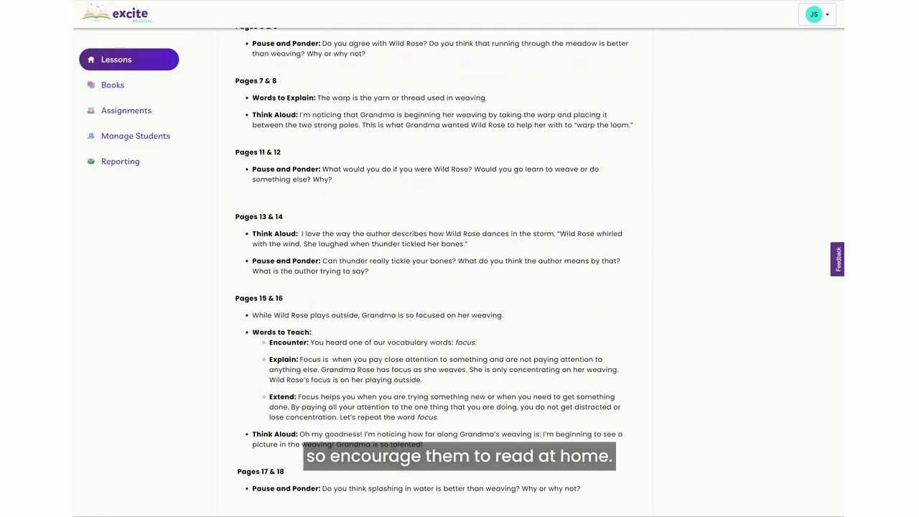
scroll(459, 273, down, 4)
scroll(460, 273, down, 5)
scroll(460, 273, down, 7)
scroll(459, 273, down, 6)
scroll(460, 273, down, 6)
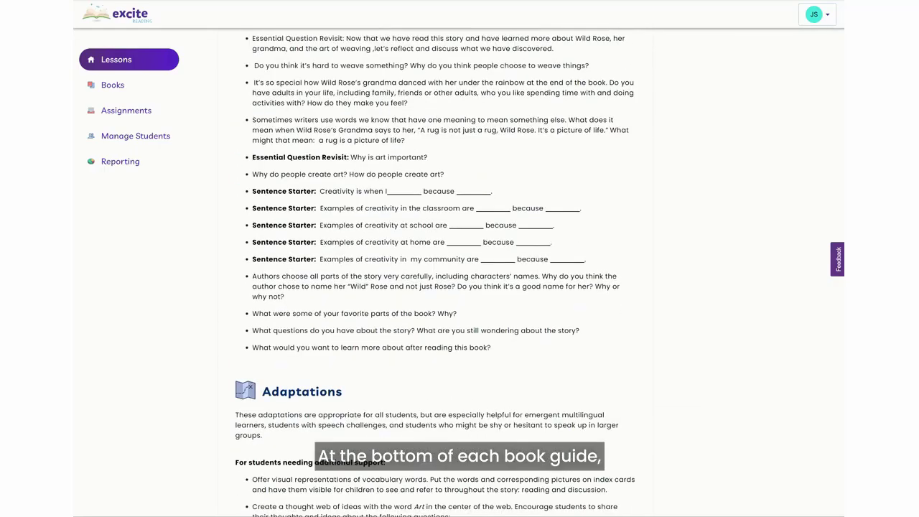
scroll(826, 453, down, 8)
scroll(819, 481, down, 5)
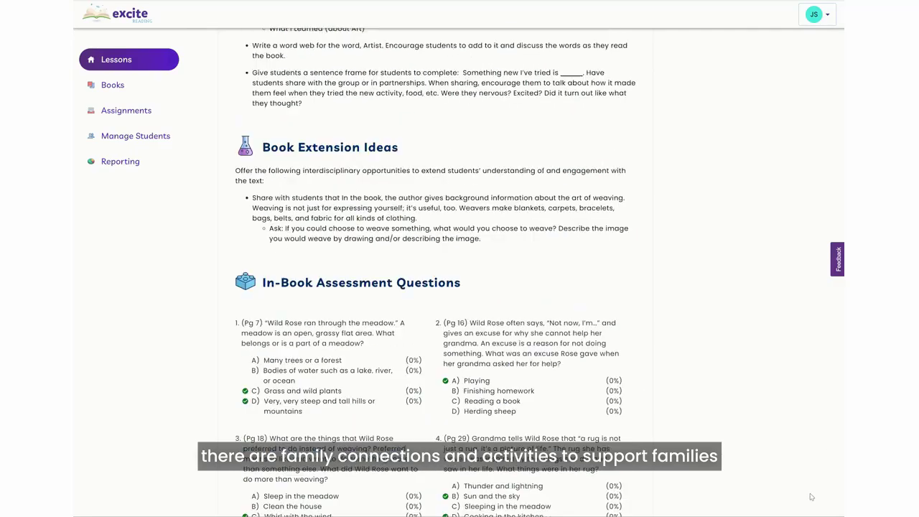
scroll(812, 499, down, 8)
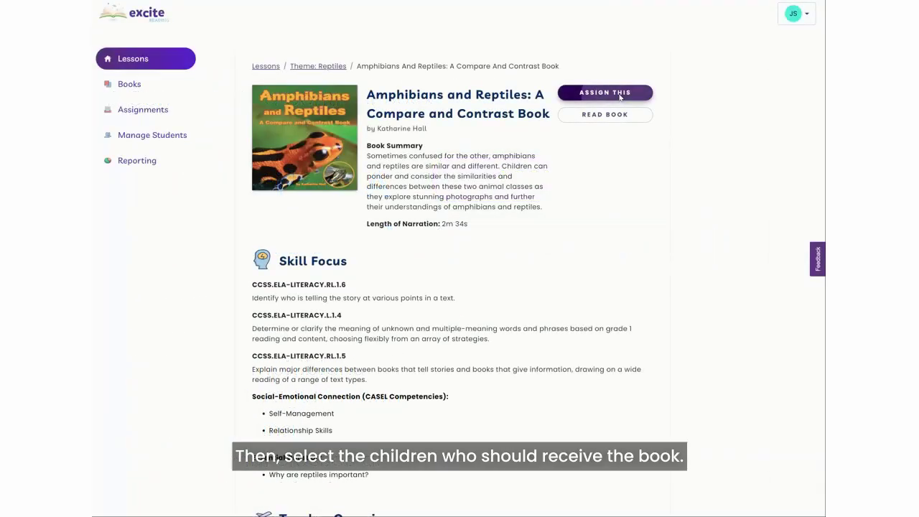
Assign Amphibians and Reptiles to the whole kindergarten English class, then view Assignments.
click(618, 193)
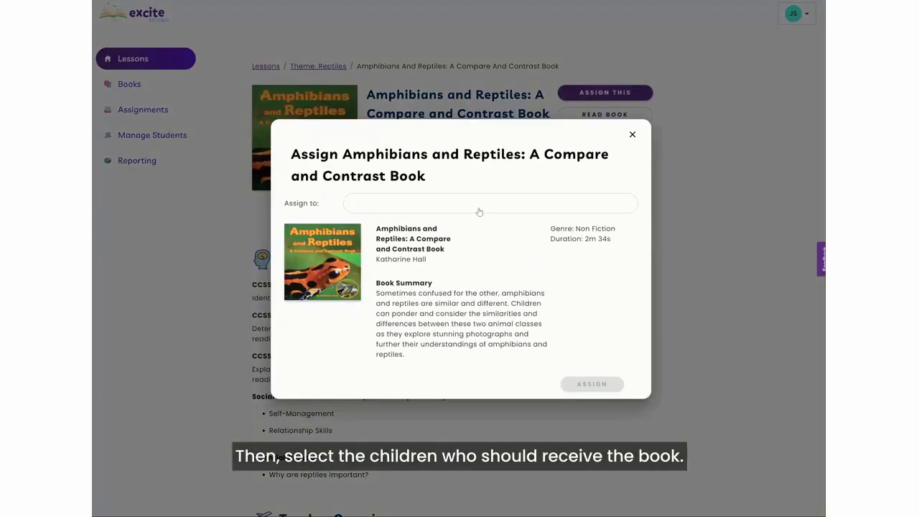
click(479, 205)
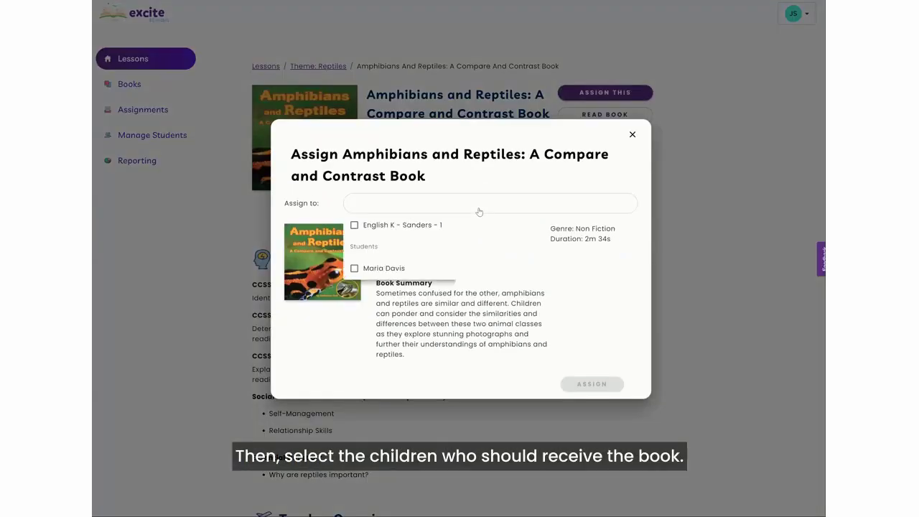
click(416, 234)
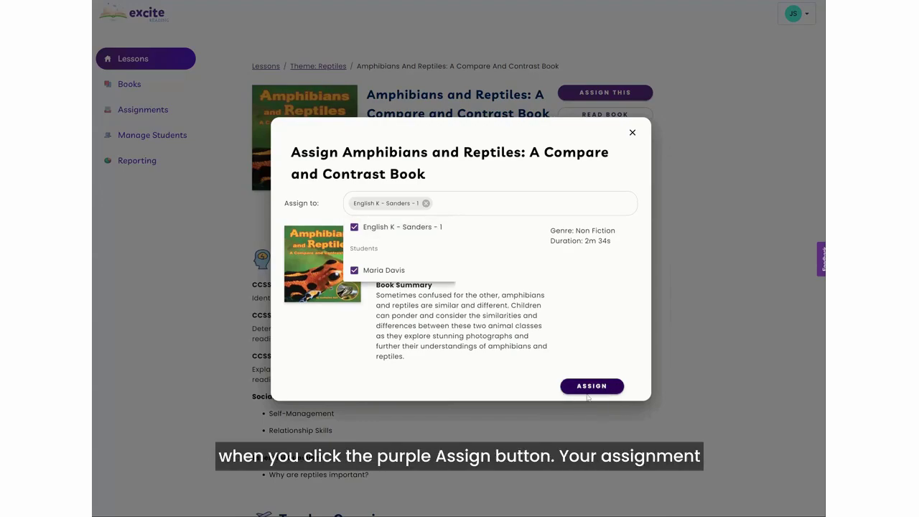
click(616, 391)
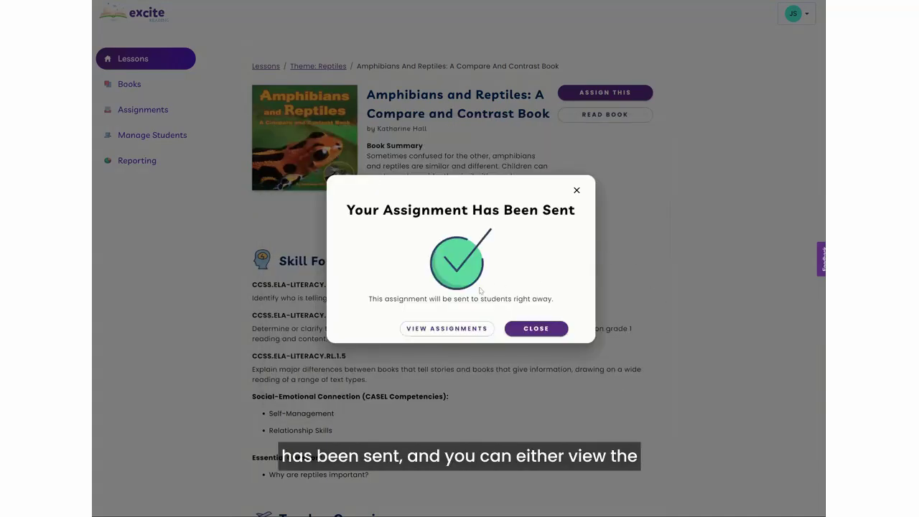
click(538, 333)
click(143, 109)
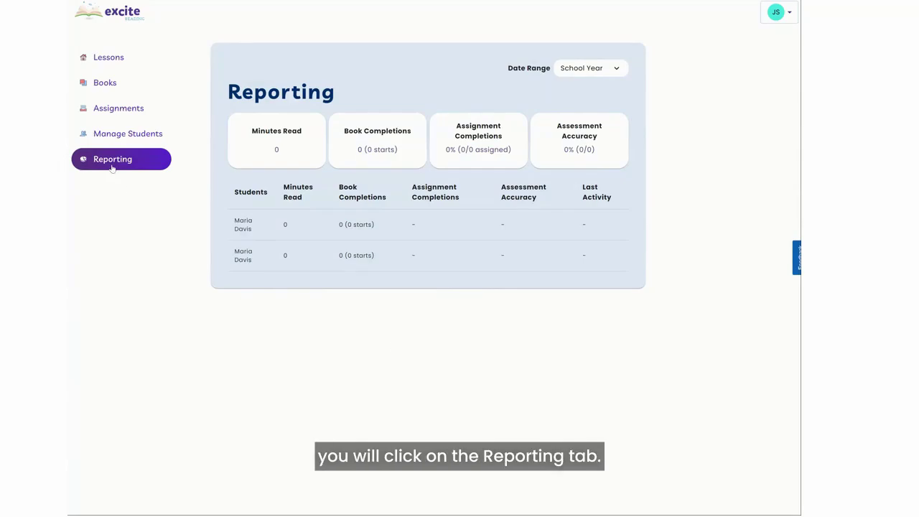
Open a student's report, view the Skills tab, and expand the Making Connections subskills.
click(242, 230)
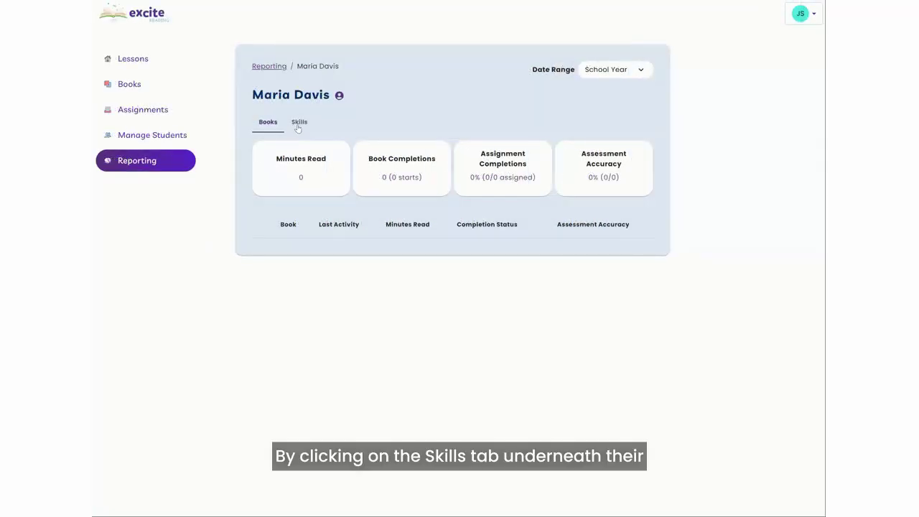
click(298, 125)
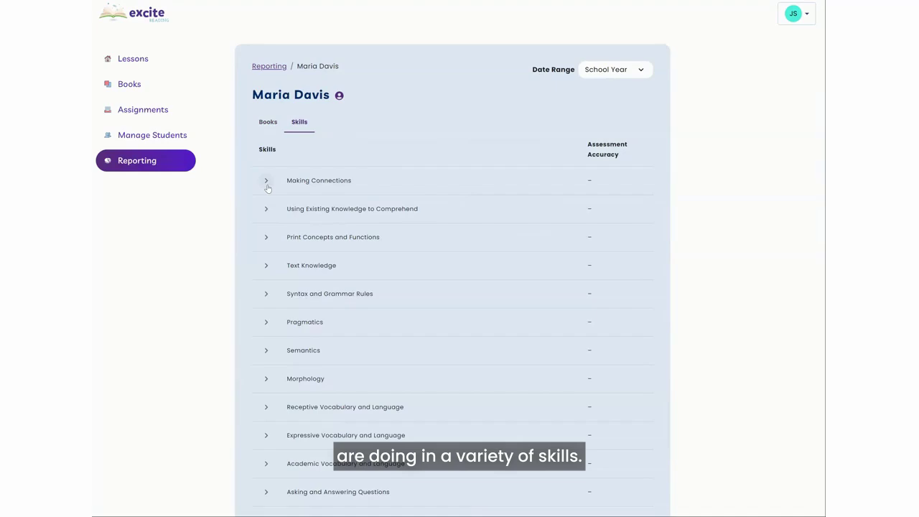
click(266, 182)
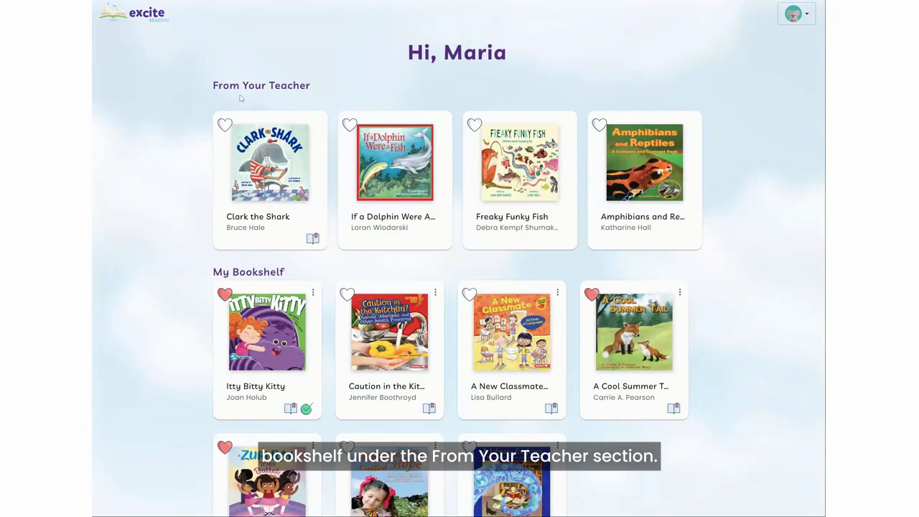
Play Amphibians and Reptiles and submit answer A, 'It can be very small in size'.
click(638, 227)
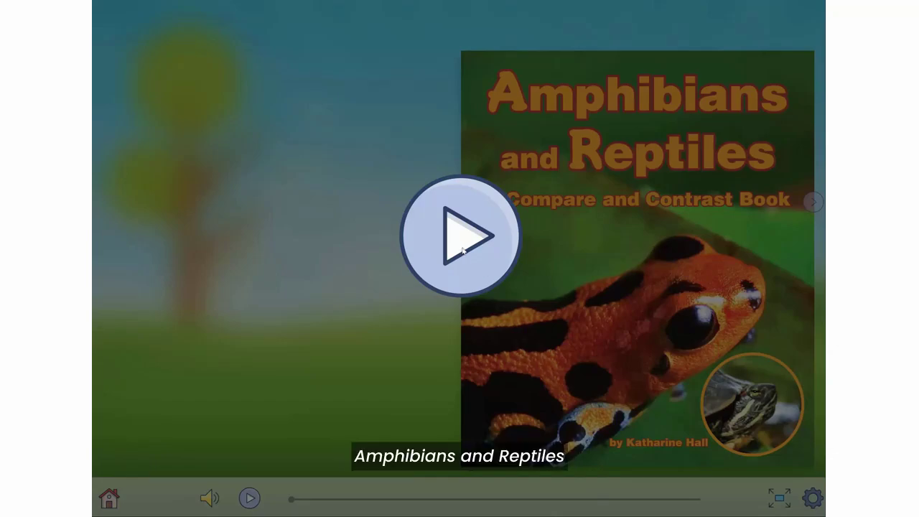
click(463, 250)
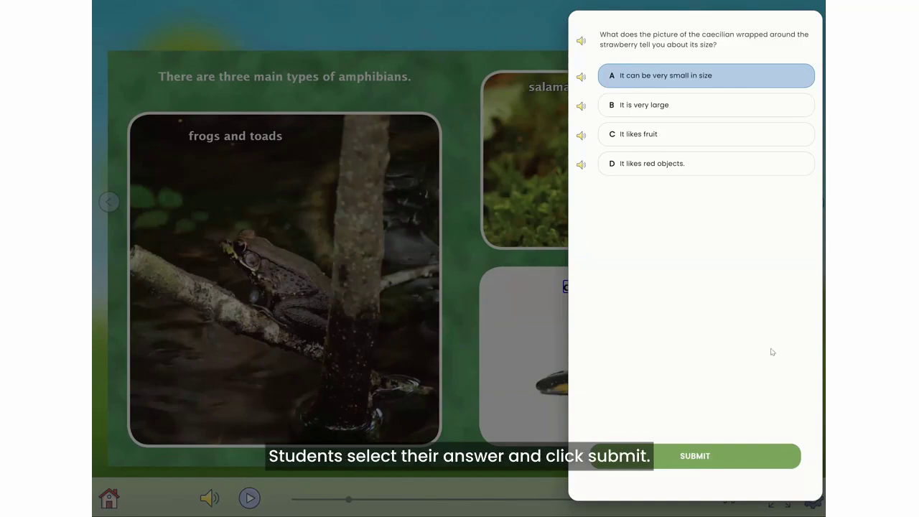
click(707, 457)
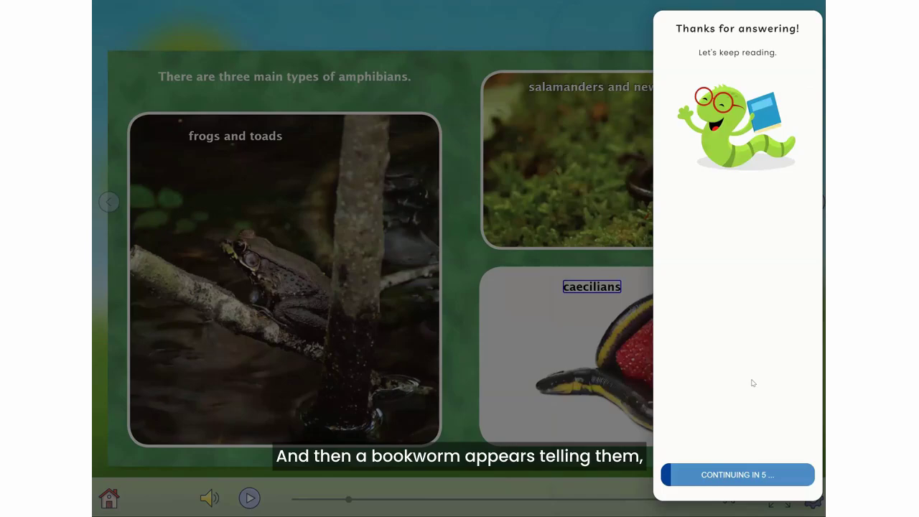